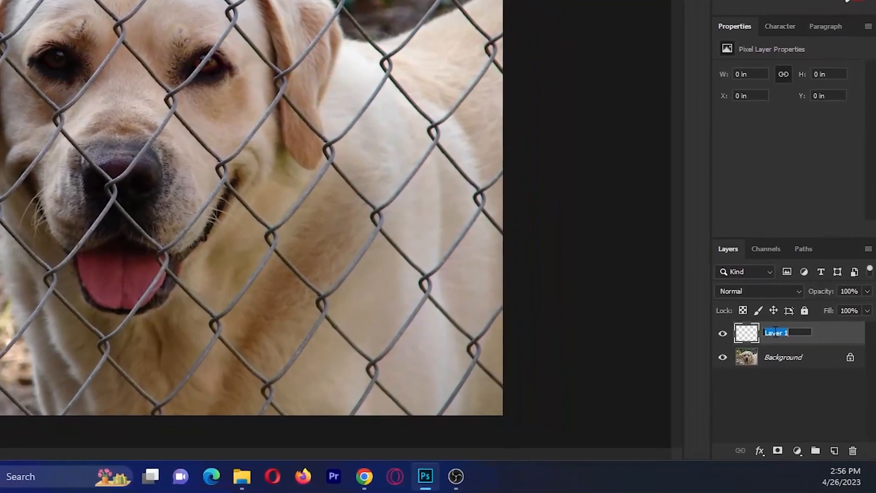
- Rename the new empty layer as Fence and make it the active layer
{"action": "type", "text": "F"}
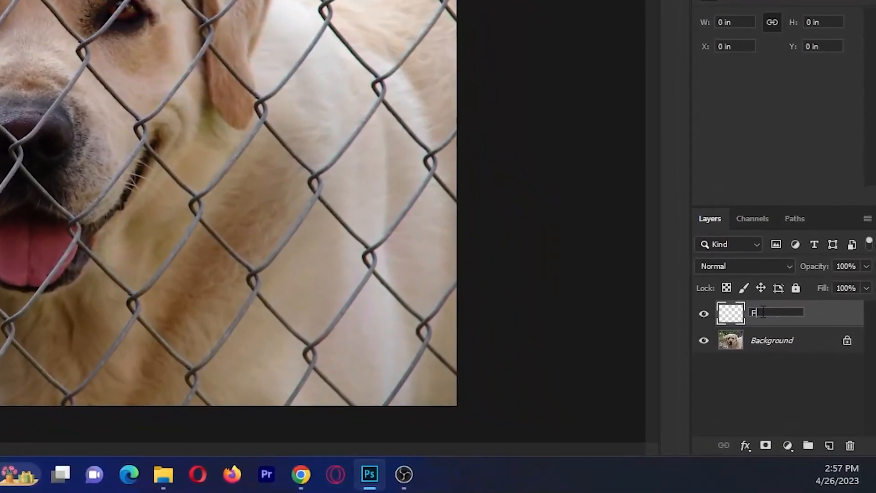
{"action": "type", "text": "enc"}
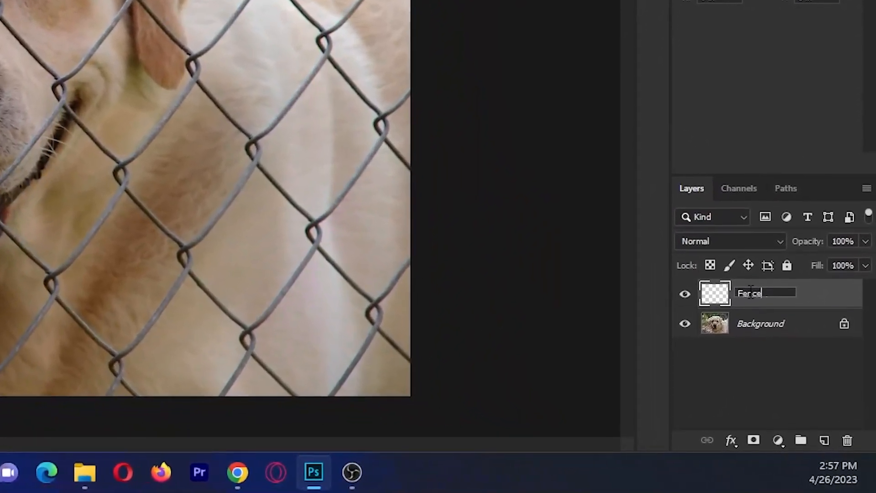
{"action": "type", "text": "e"}
{"action": "left_click", "coordinate": [758, 362]}
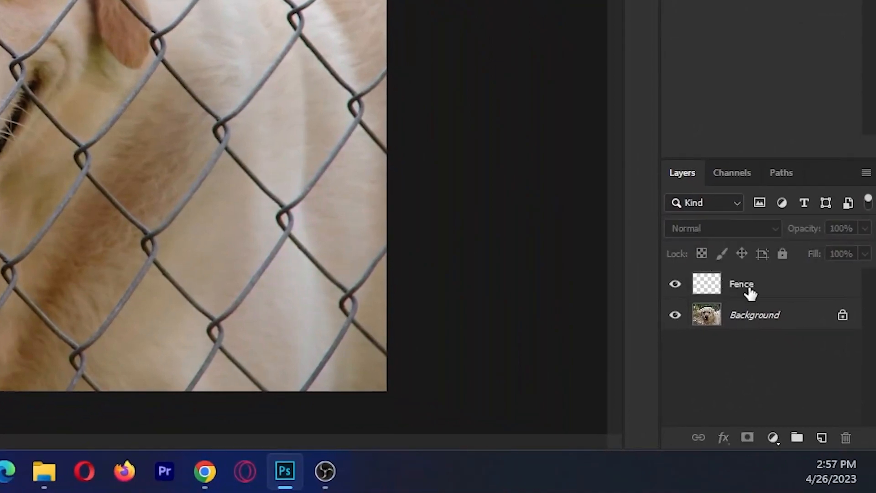
{"action": "left_click", "coordinate": [730, 286]}
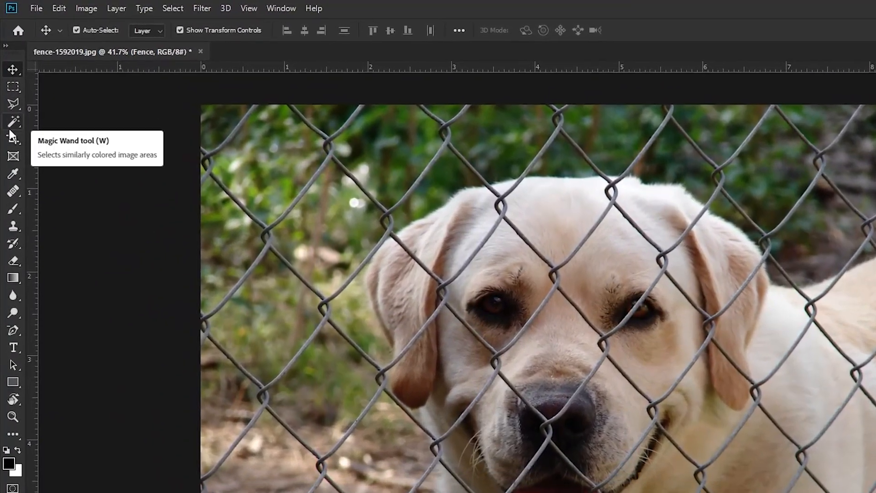
- Choose the Brush tool with the Hard Round tip from the General Brushes
{"action": "left_click", "coordinate": [13, 209]}
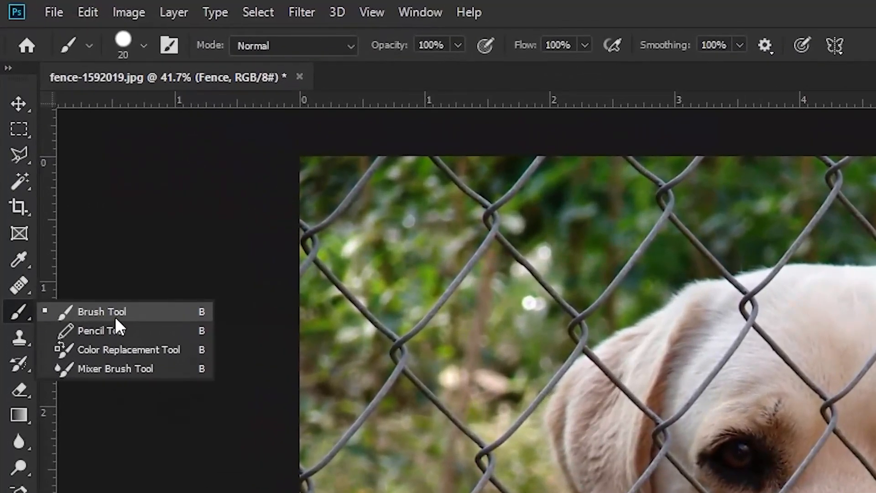
{"action": "left_click", "coordinate": [103, 280]}
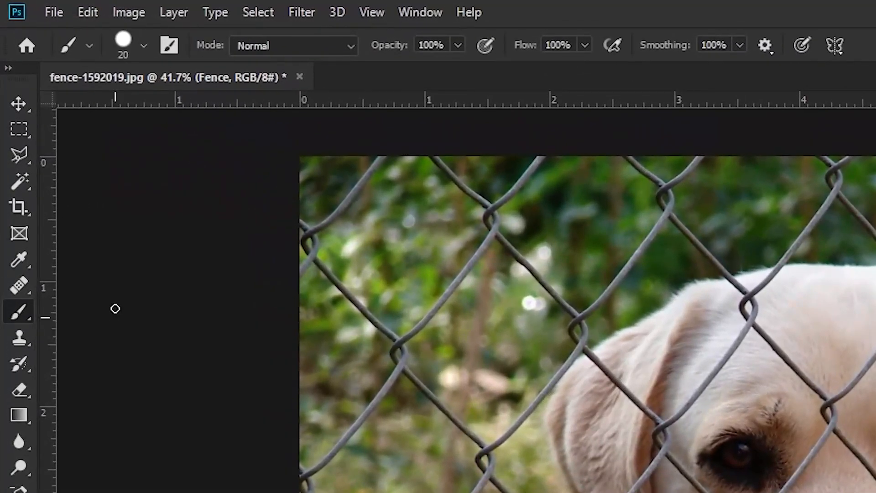
{"action": "left_click", "coordinate": [143, 48]}
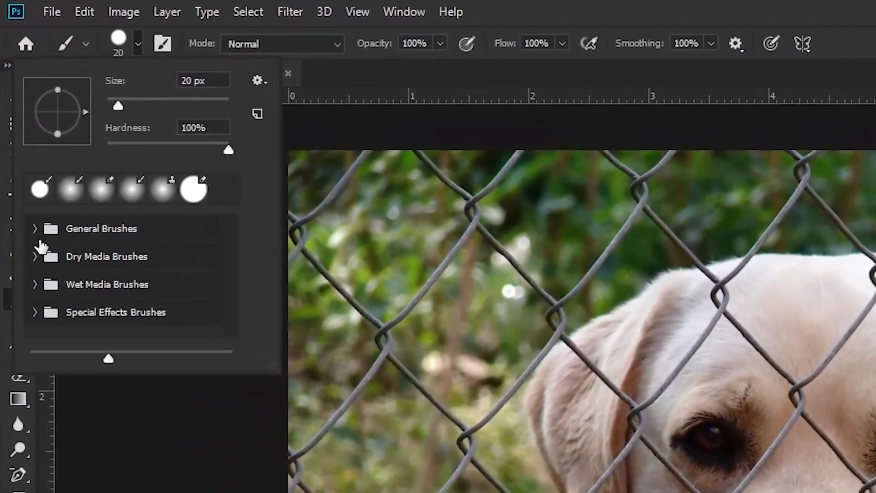
{"action": "left_click", "coordinate": [37, 214]}
{"action": "scroll", "coordinate": [117, 283], "scroll_direction": "down", "scroll_amount": 1}
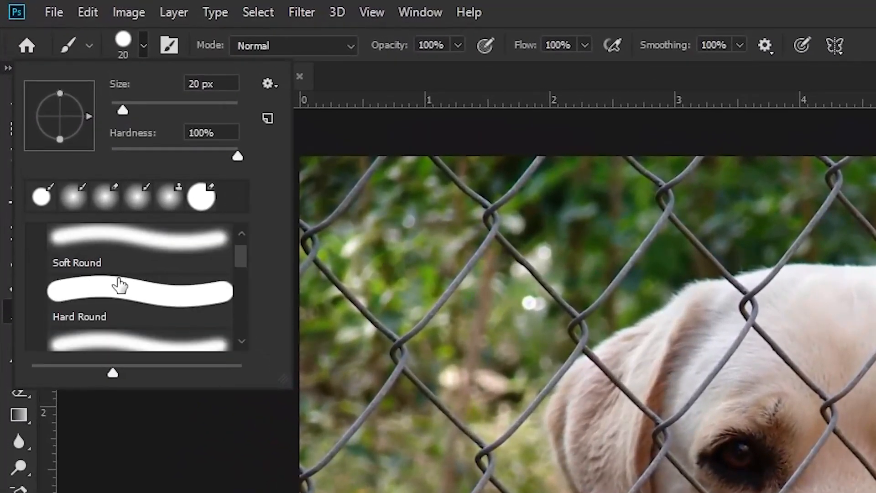
{"action": "left_click", "coordinate": [116, 296]}
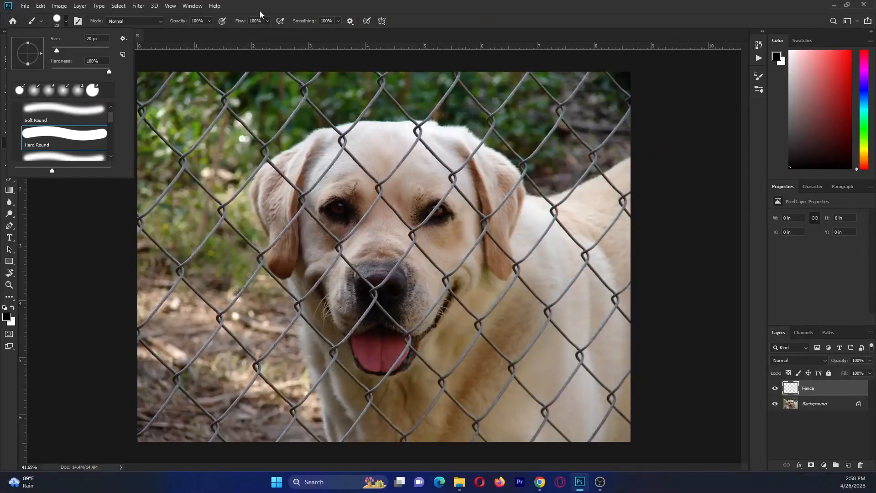
{"action": "left_click", "coordinate": [565, 19]}
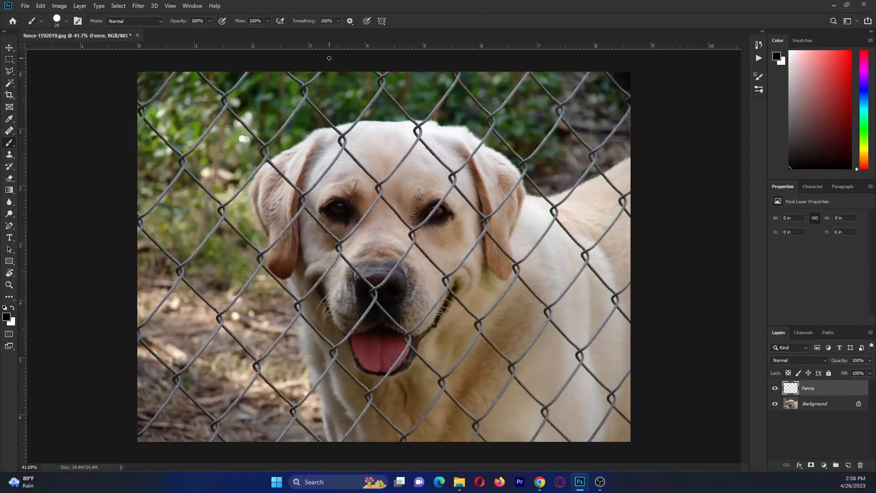
- Enlarge the brush to 30 px and paint connected straight black strokes over the fence wire from the photo's upper edge to the first knot
{"action": "scroll", "coordinate": [242, 81], "scroll_direction": "up", "scroll_amount": 5}
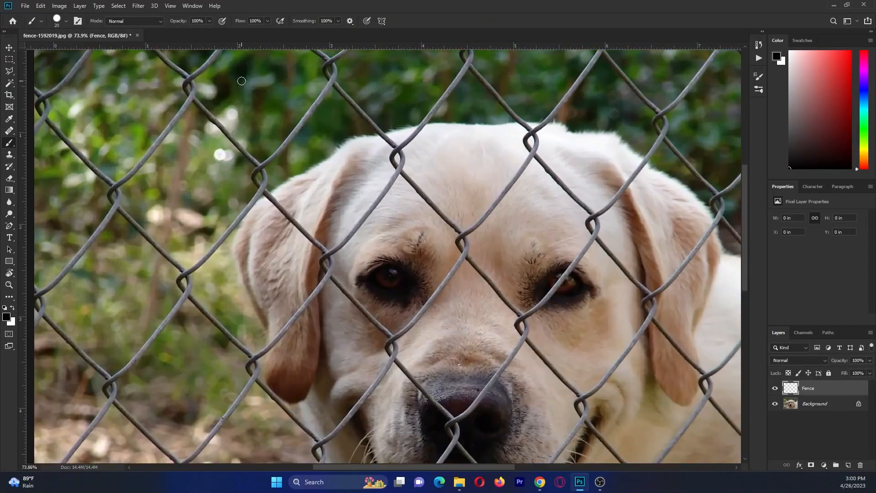
{"action": "scroll", "coordinate": [309, 153], "scroll_direction": "up", "scroll_amount": 2}
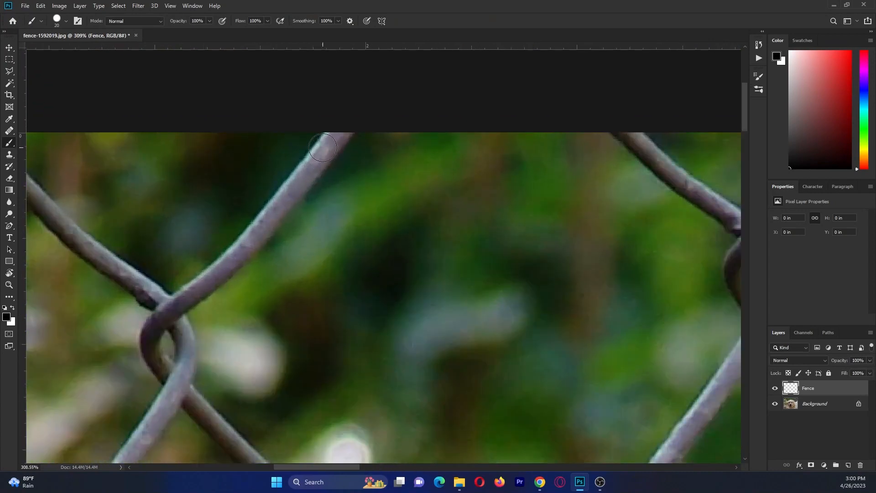
{"action": "key", "text": "bracketright"}
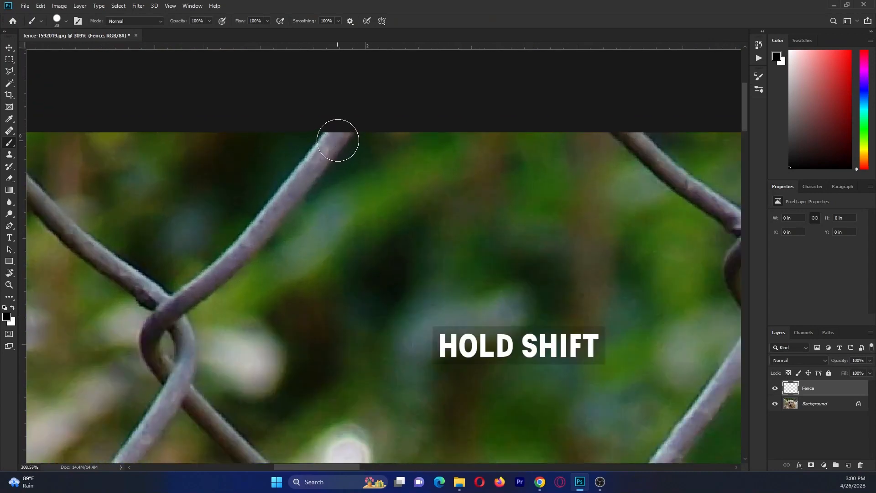
{"action": "left_click", "coordinate": [340, 136]}
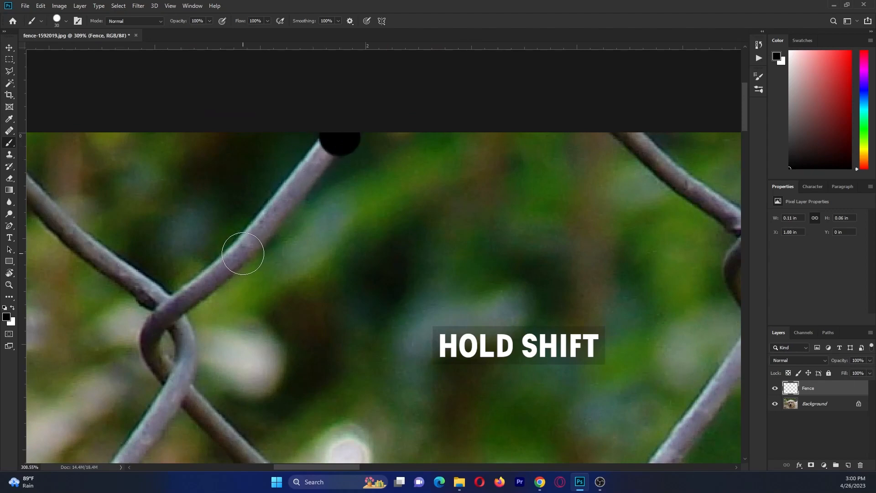
{"action": "left_click", "coordinate": [239, 252], "text": "shift"}
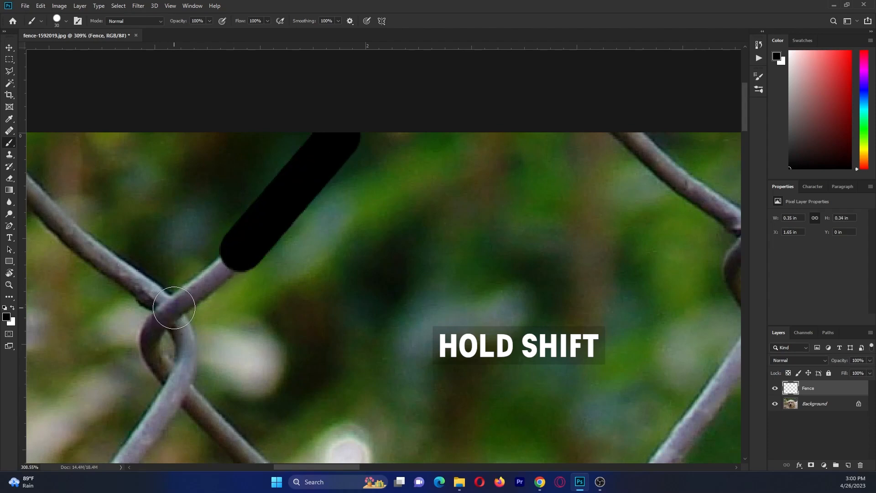
{"action": "left_click", "coordinate": [174, 307], "text": "shift"}
- Continue the black strokes around the first knot and along the wire below it to the next knot
{"action": "scroll", "coordinate": [173, 308], "scroll_direction": "down", "scroll_amount": 2}
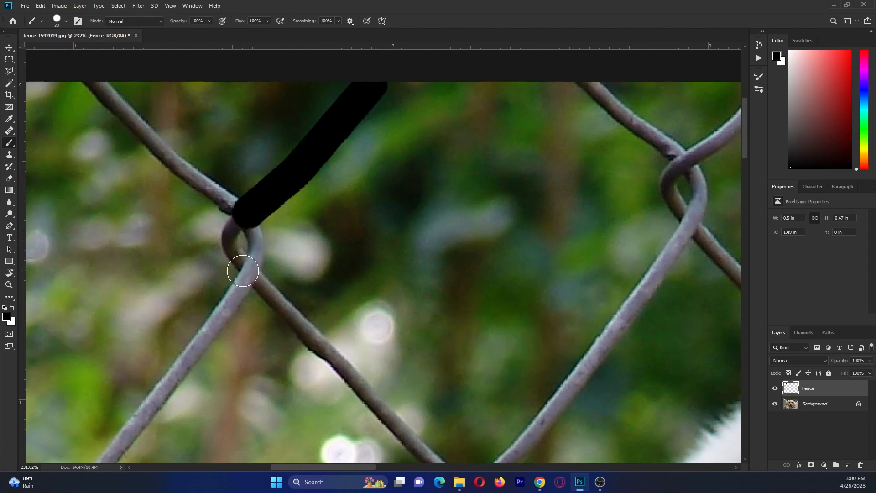
{"action": "left_click", "coordinate": [233, 229], "text": "shift"}
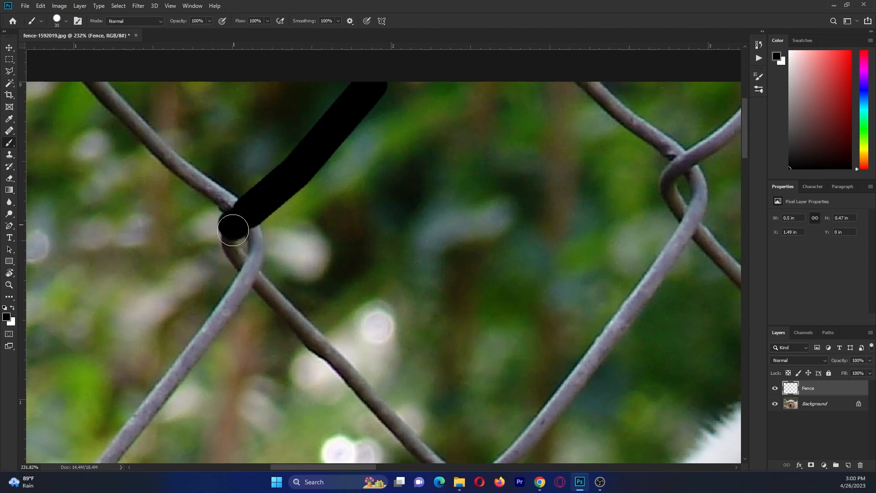
{"action": "mouse_move", "coordinate": [233, 229]}
{"action": "left_mouse_down"}
{"action": "mouse_move", "coordinate": [235, 262]}
{"action": "mouse_move", "coordinate": [260, 296]}
{"action": "mouse_move", "coordinate": [238, 278]}
{"action": "mouse_move", "coordinate": [305, 172]}
{"action": "left_mouse_up"}
{"action": "scroll", "coordinate": [284, 186], "scroll_direction": "down", "scroll_amount": 5}
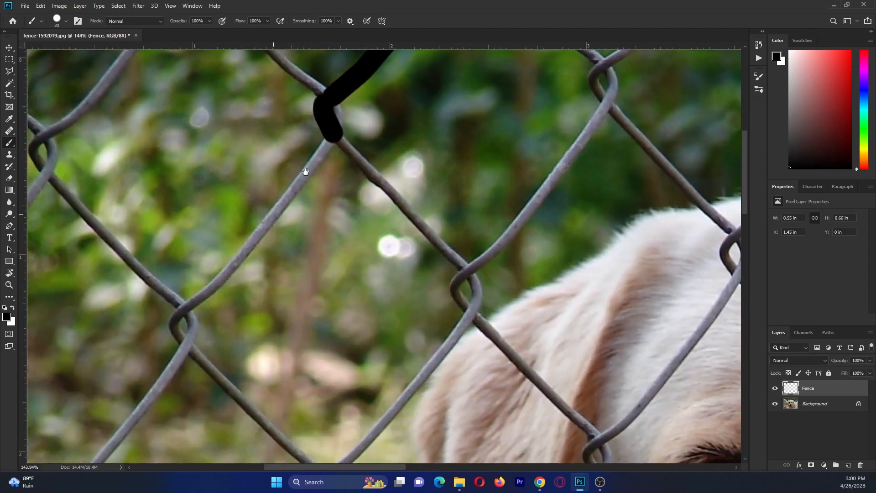
{"action": "left_click", "coordinate": [227, 272], "text": "shift"}
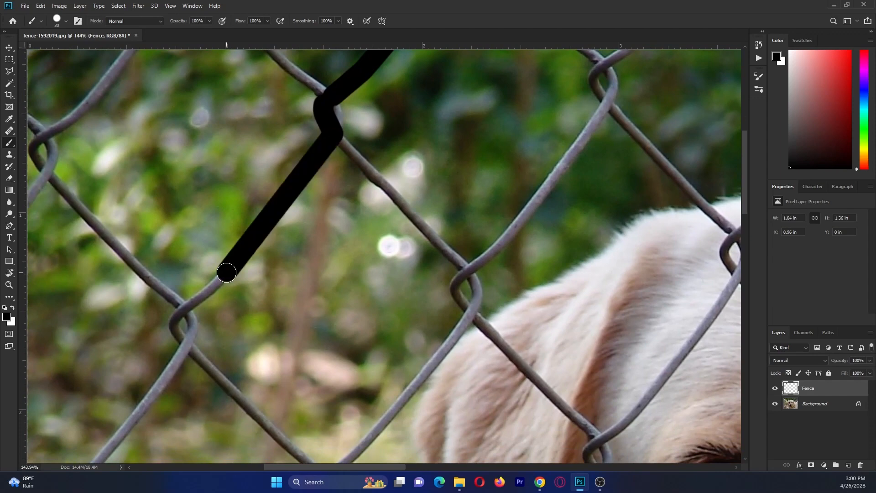
{"action": "left_click", "coordinate": [186, 309], "text": "shift"}
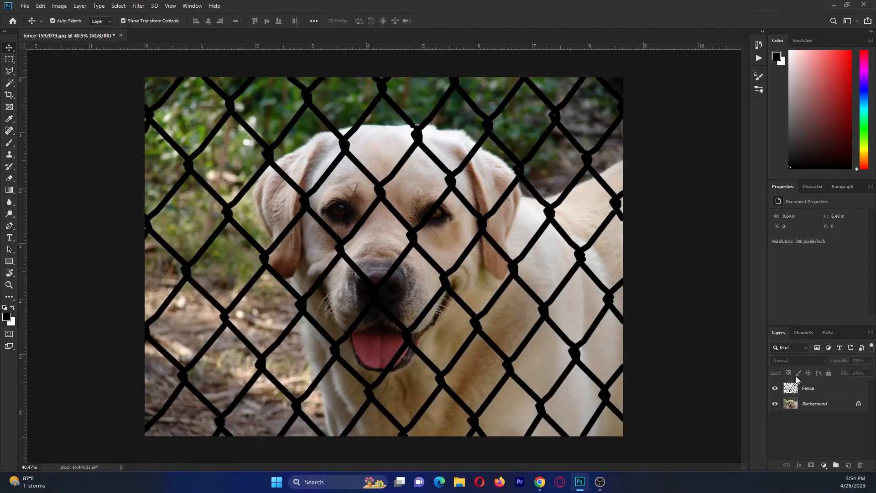
- Select the painted black fence on the Fence layer with the Magic Wand tool
{"action": "left_click", "coordinate": [807, 389]}
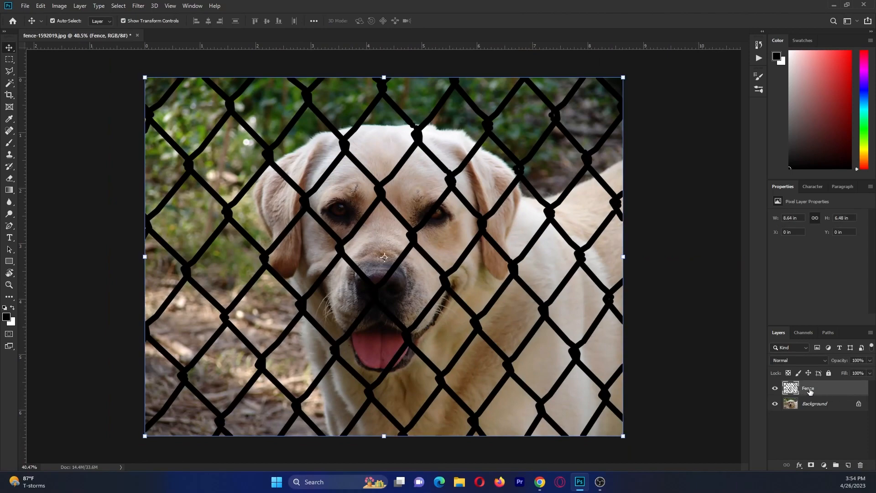
{"action": "left_click", "coordinate": [9, 83]}
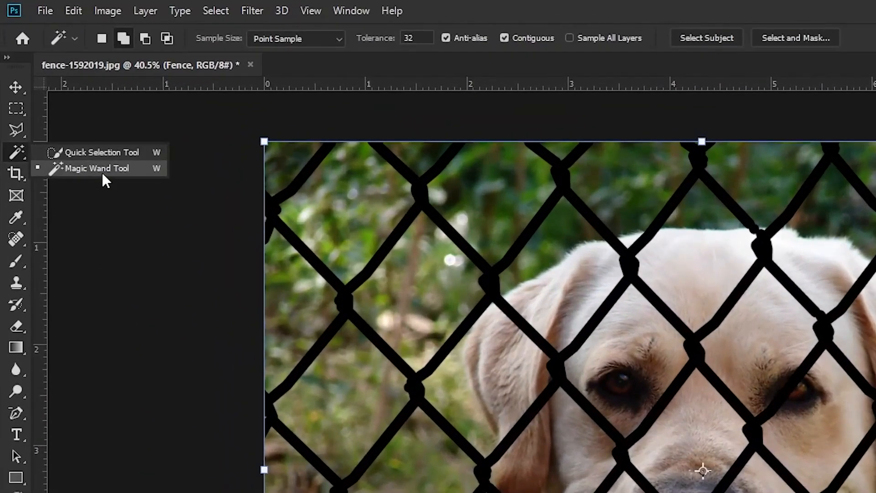
{"action": "left_click", "coordinate": [99, 169]}
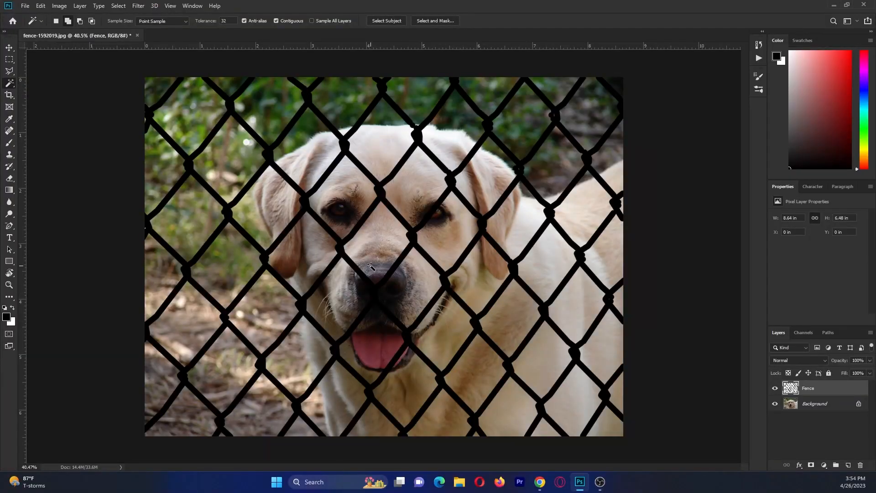
{"action": "scroll", "coordinate": [371, 266], "scroll_direction": "up", "scroll_amount": 10}
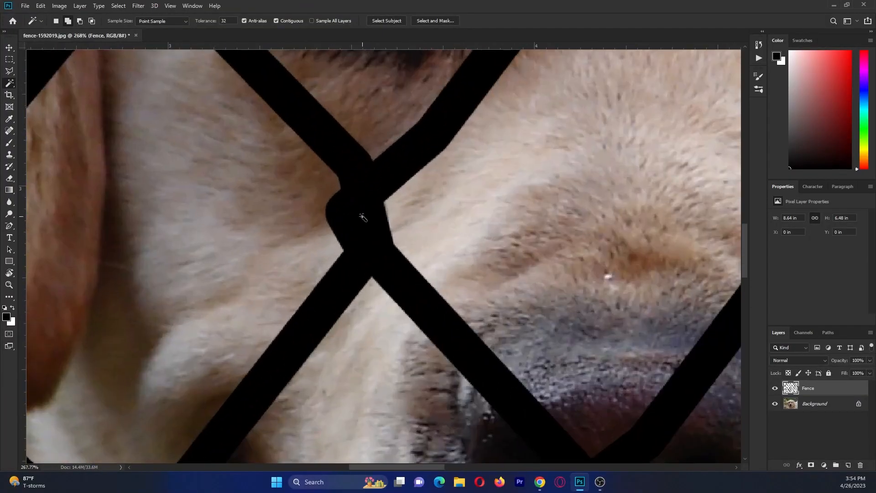
{"action": "left_click", "coordinate": [363, 218]}
{"action": "scroll", "coordinate": [362, 218], "scroll_direction": "down", "scroll_amount": 5}
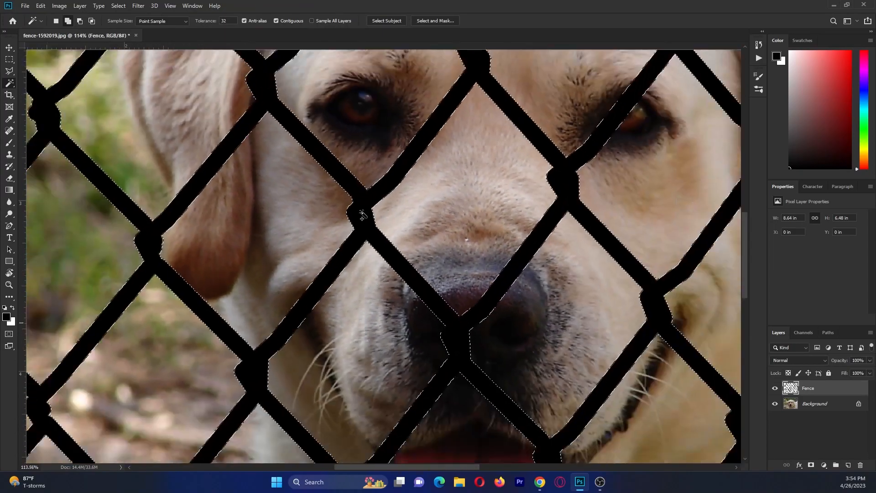
{"action": "scroll", "coordinate": [362, 218], "scroll_direction": "down", "scroll_amount": 5}
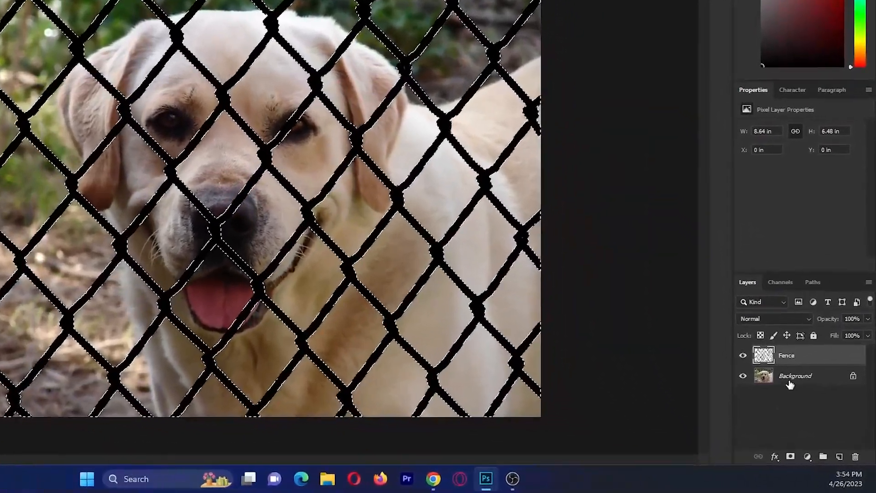
- Apply Content-Aware Fill to the selected fence area on the Background layer, with the output set to New Layer
{"action": "left_click", "coordinate": [790, 383]}
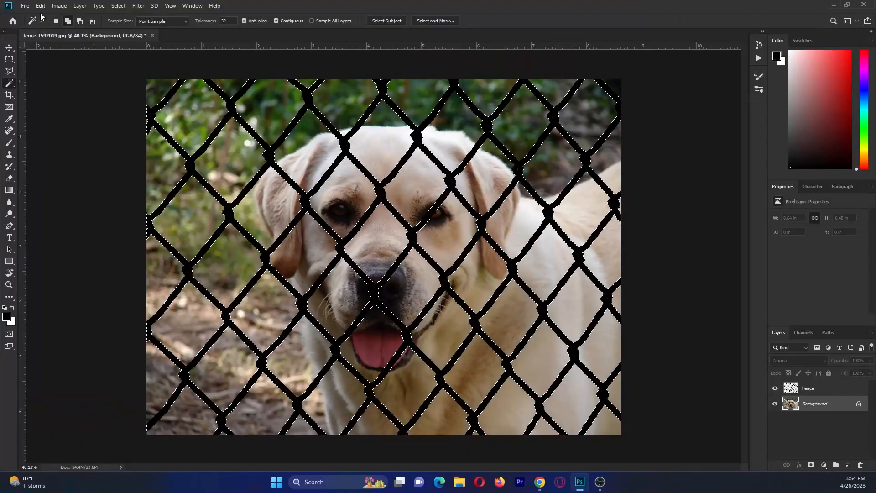
{"action": "left_click", "coordinate": [41, 5]}
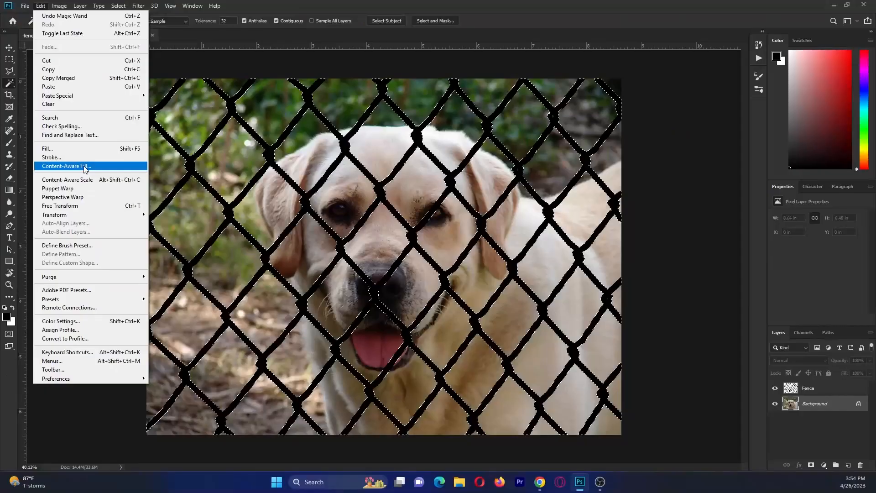
{"action": "left_click", "coordinate": [142, 281]}
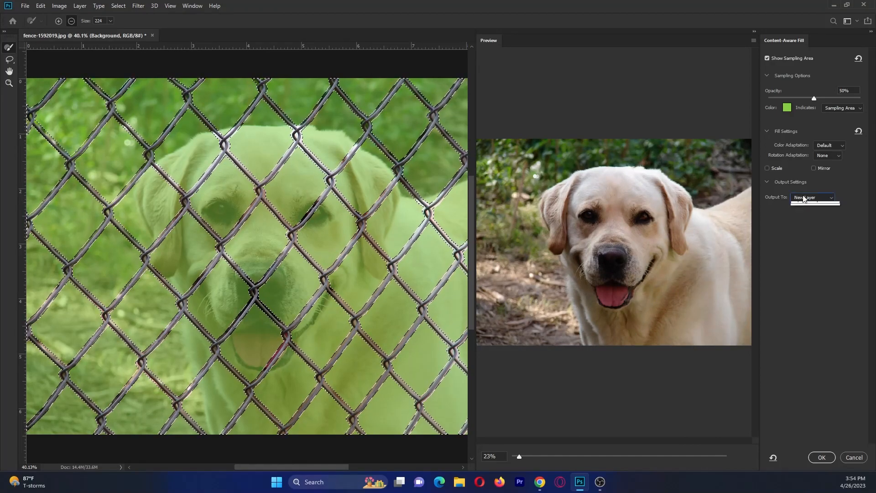
{"action": "left_click", "coordinate": [798, 212]}
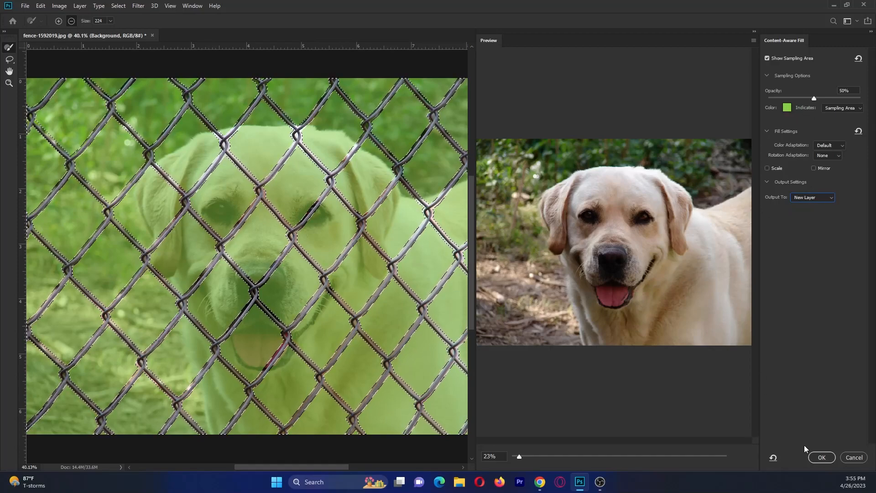
{"action": "left_click", "coordinate": [820, 457]}
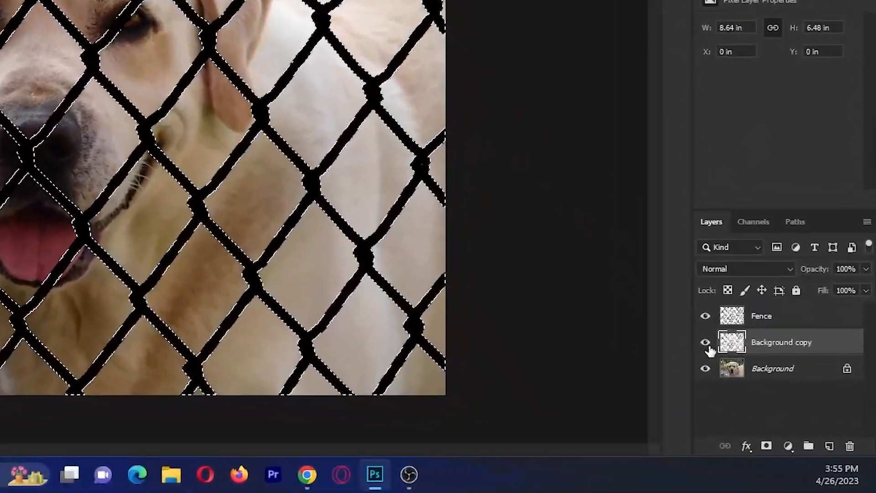
- Hide the Fence layer and clear the selection, toggling the Background copy layer off and on to compare the photo before and after
{"action": "left_click", "coordinate": [763, 393]}
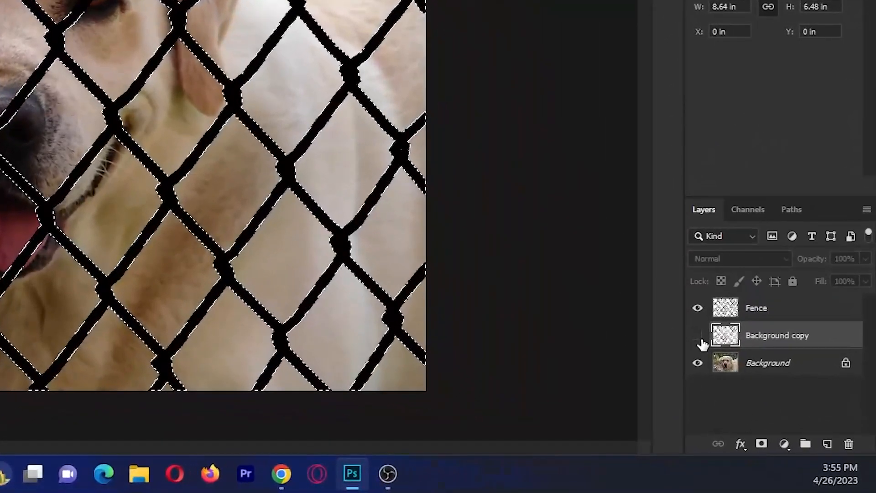
{"action": "left_click", "coordinate": [697, 308]}
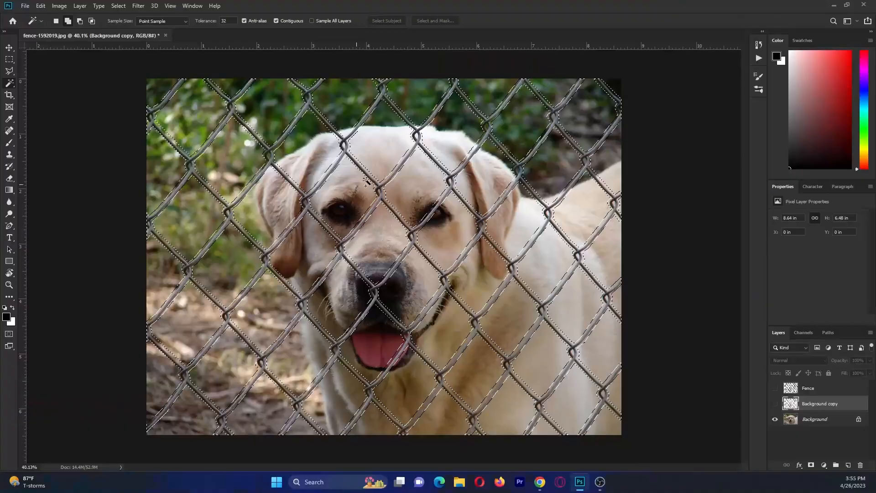
{"action": "key", "text": "ctrl+d"}
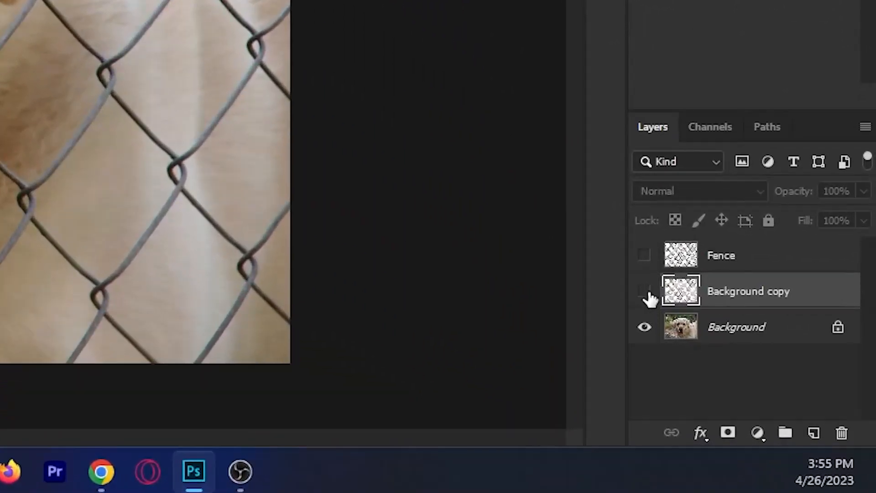
{"action": "left_click", "coordinate": [644, 292]}
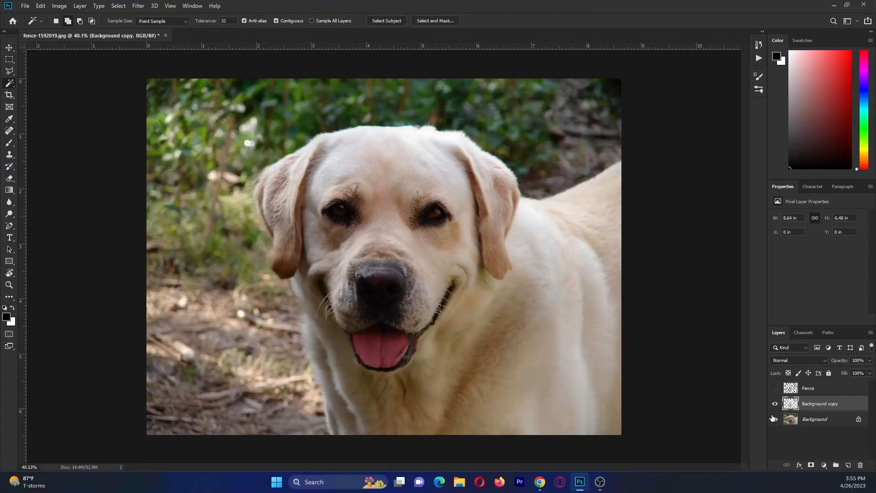
- Duplicate the Fence, Background copy and Background layers together and hide the duplicates
{"action": "left_click", "coordinate": [811, 419]}
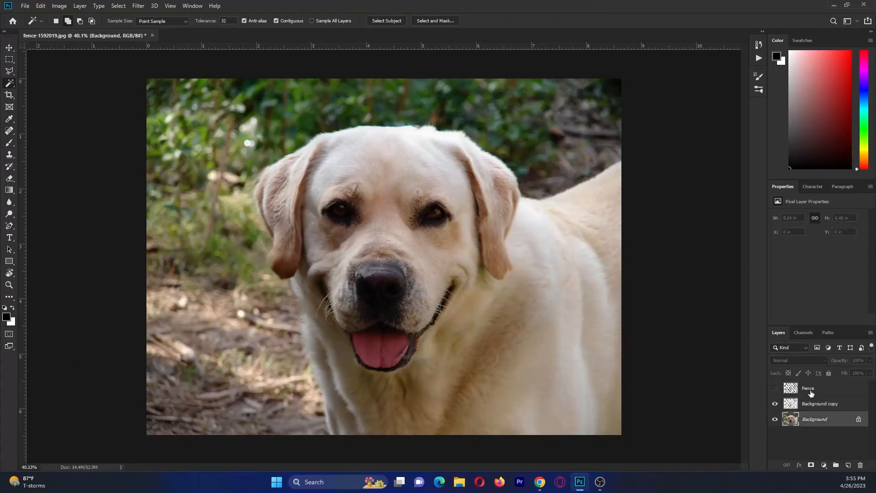
{"action": "left_click", "coordinate": [809, 390], "text": "shift"}
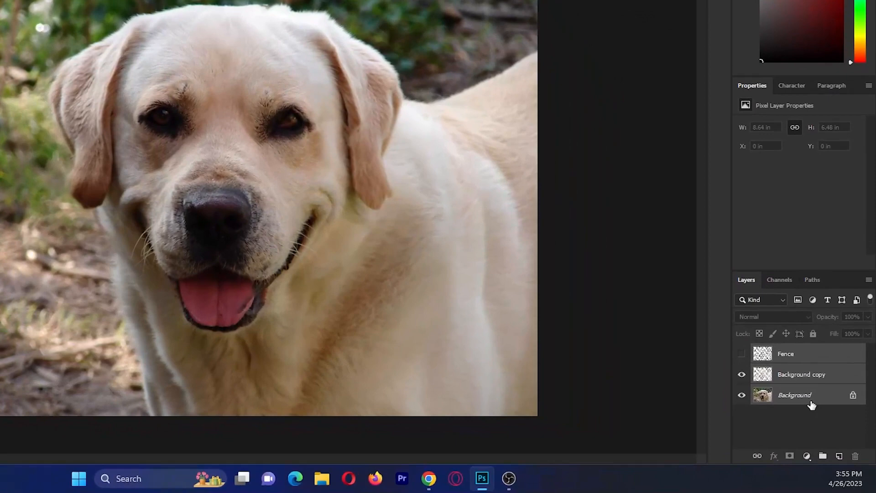
{"action": "left_click_drag", "start_coordinate": [827, 420], "coordinate": [836, 451]}
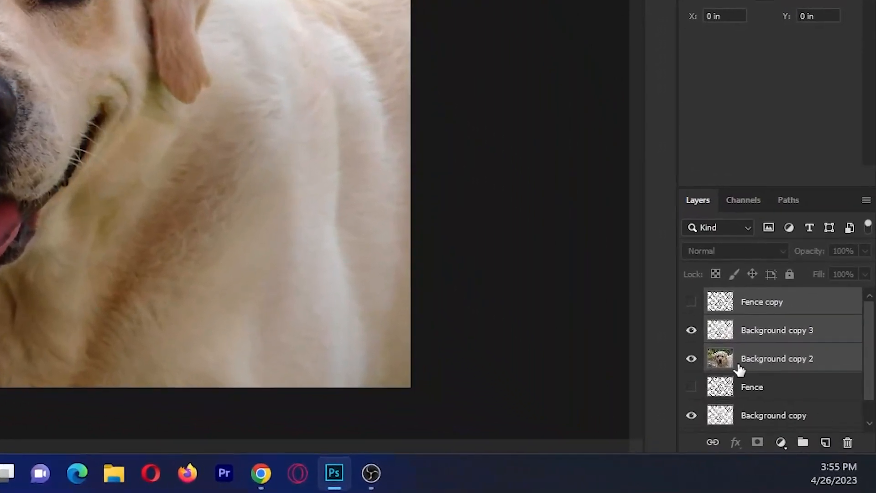
{"action": "left_click", "coordinate": [692, 359]}
- Merge the original Fence, Background copy and Background layers into one layer
{"action": "scroll", "coordinate": [751, 350], "scroll_direction": "down", "scroll_amount": 1}
{"action": "left_click", "coordinate": [754, 368]}
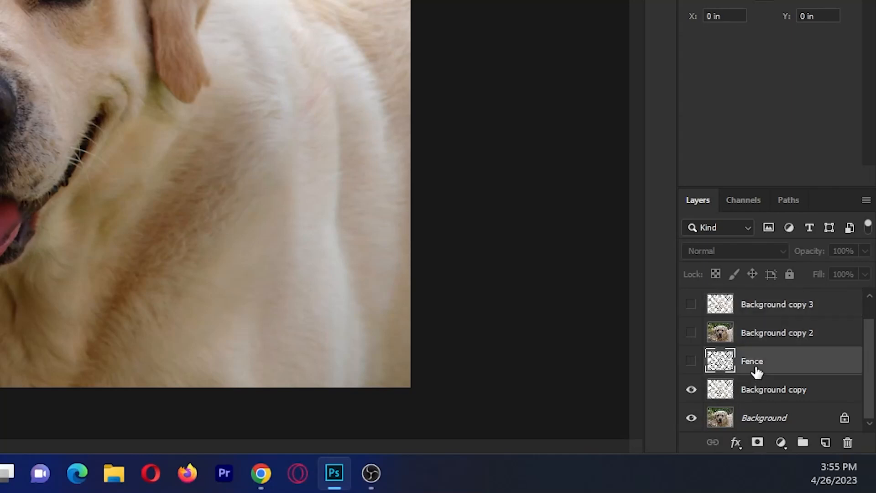
{"action": "left_click", "coordinate": [798, 417], "text": "shift"}
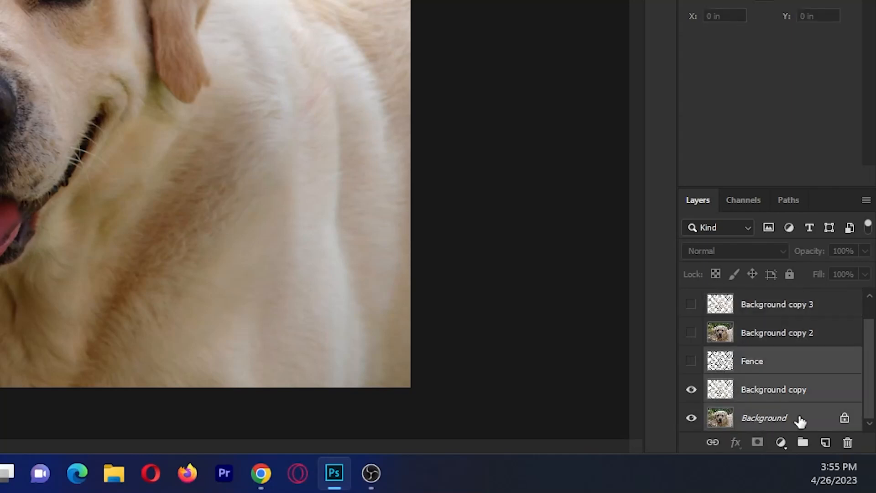
{"action": "right_click", "coordinate": [750, 365]}
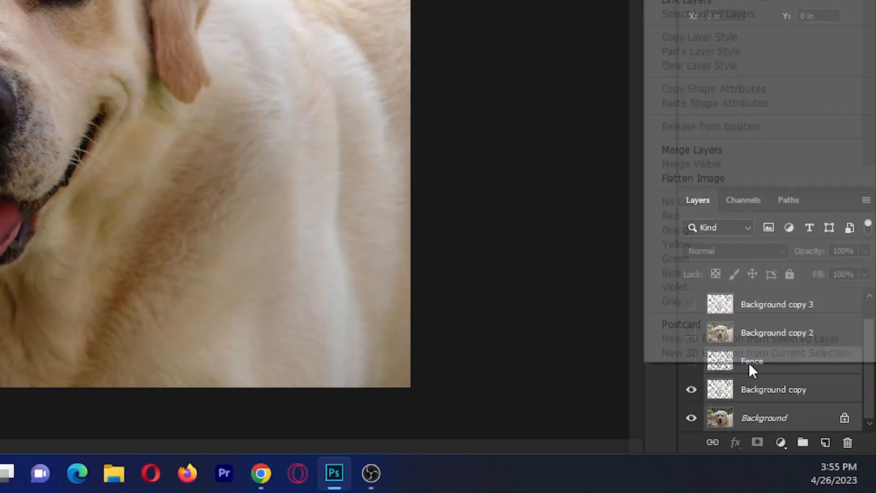
{"action": "left_click", "coordinate": [687, 148]}
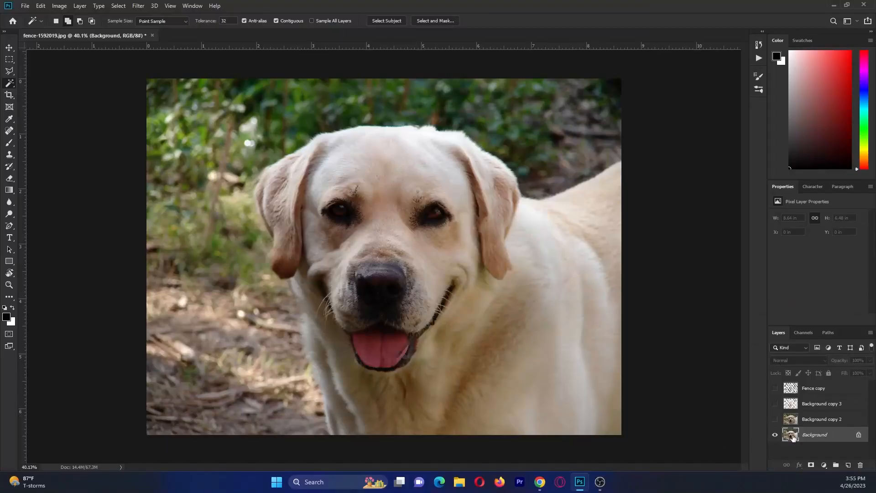
- Remove the dark fence remnant along the edge of the dog's tongue with the Spot Healing Brush
{"action": "scroll", "coordinate": [405, 374], "scroll_direction": "up", "scroll_amount": 5}
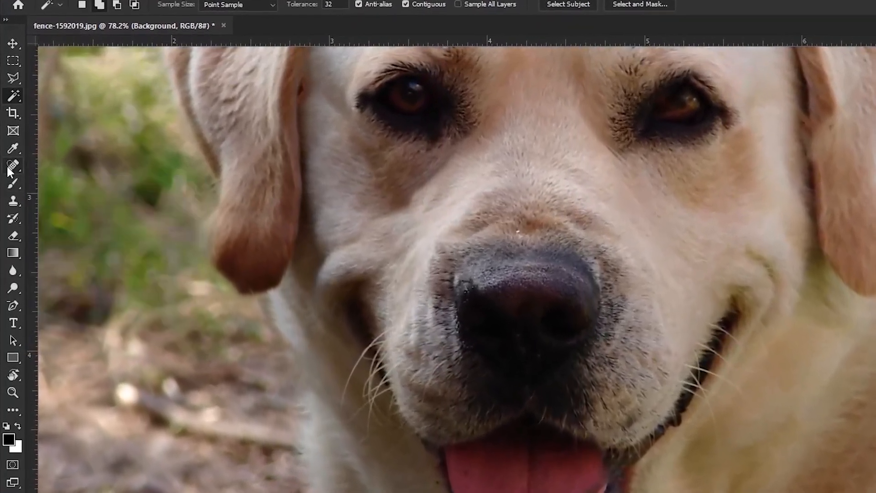
{"action": "left_click", "coordinate": [13, 151]}
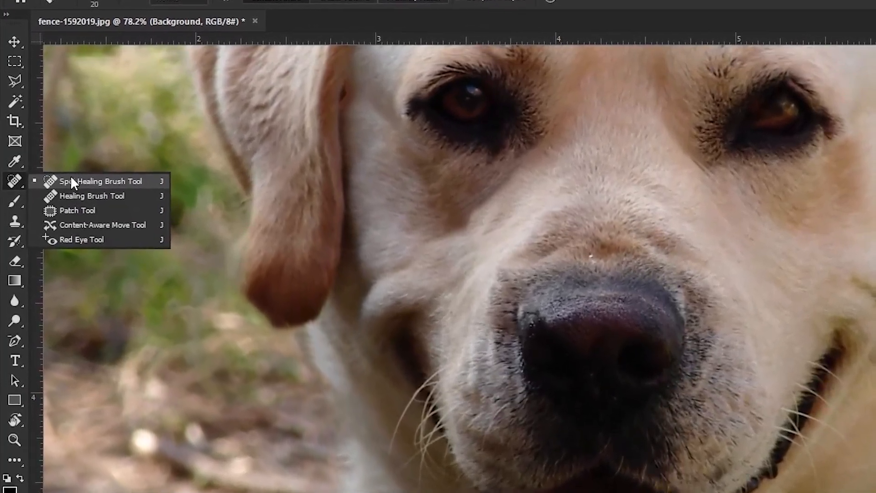
{"action": "left_click", "coordinate": [73, 171]}
{"action": "scroll", "coordinate": [391, 376], "scroll_direction": "up", "scroll_amount": 5}
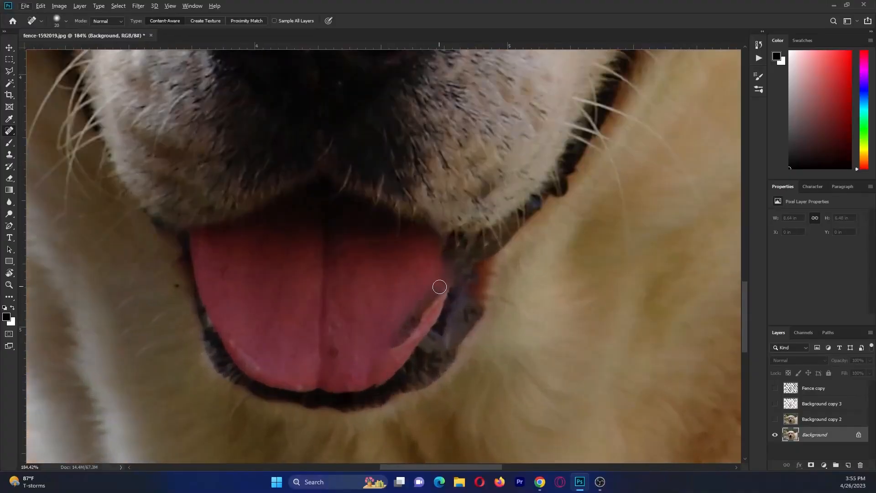
{"action": "left_click_drag", "start_coordinate": [439, 286], "coordinate": [388, 348]}
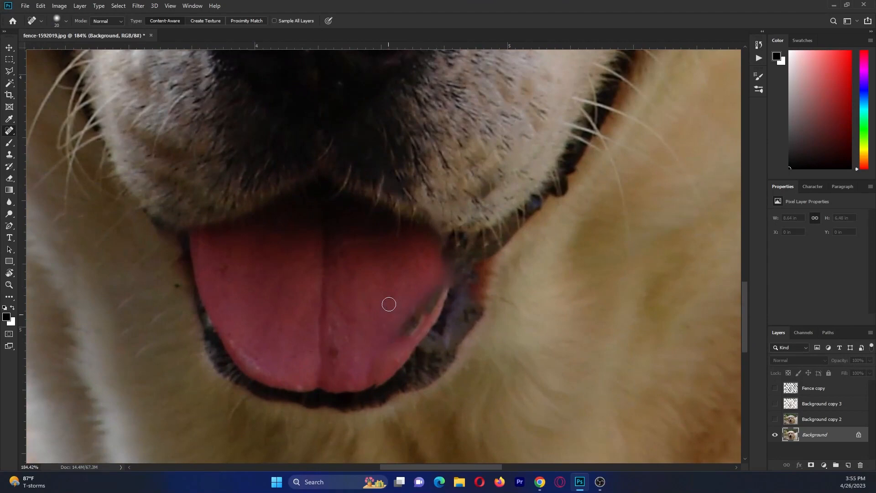
{"action": "mouse_move", "coordinate": [437, 286]}
{"action": "left_mouse_down"}
{"action": "mouse_move", "coordinate": [413, 313]}
{"action": "mouse_move", "coordinate": [438, 291]}
{"action": "mouse_move", "coordinate": [426, 313]}
{"action": "mouse_move", "coordinate": [406, 323]}
{"action": "mouse_move", "coordinate": [419, 304]}
{"action": "mouse_move", "coordinate": [400, 329]}
{"action": "mouse_move", "coordinate": [413, 325]}
{"action": "mouse_move", "coordinate": [404, 336]}
{"action": "mouse_move", "coordinate": [385, 342]}
{"action": "mouse_move", "coordinate": [429, 297]}
{"action": "mouse_move", "coordinate": [393, 342]}
{"action": "left_mouse_up"}
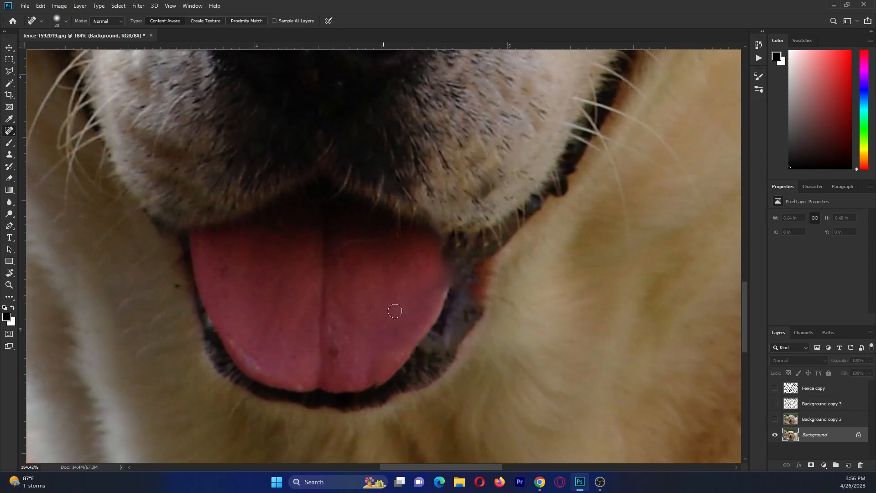
- Inspect the dog's face, body and the surroundings for leftover fence marks
{"action": "scroll", "coordinate": [375, 340], "scroll_direction": "down", "scroll_amount": 3}
{"action": "scroll", "coordinate": [375, 340], "scroll_direction": "down", "scroll_amount": 8}
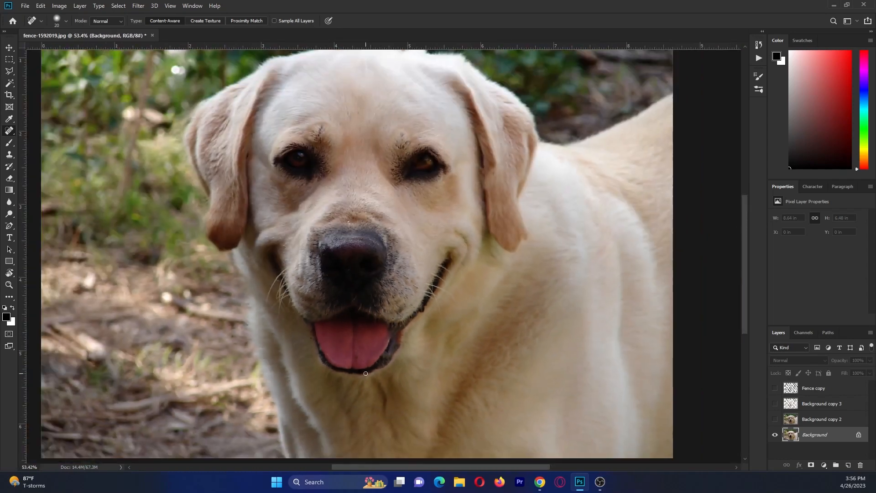
{"action": "scroll", "coordinate": [355, 355], "scroll_direction": "down", "scroll_amount": 2}
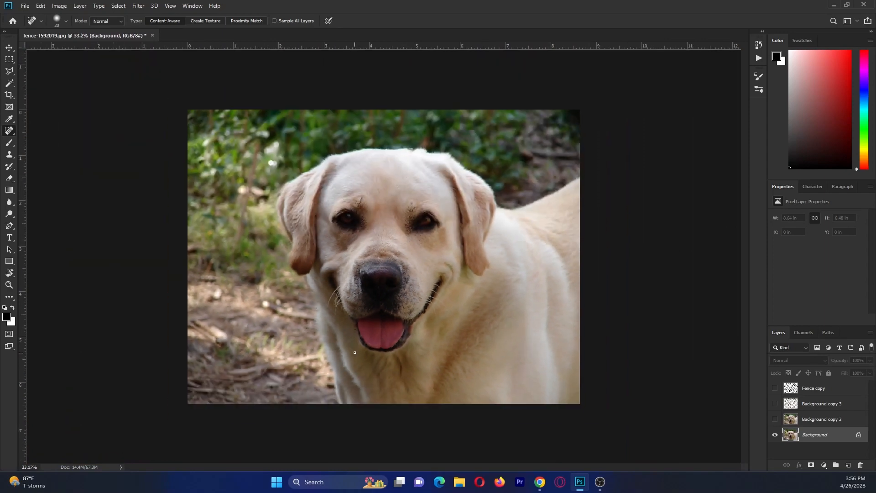
{"action": "scroll", "coordinate": [400, 279], "scroll_direction": "up", "scroll_amount": 2}
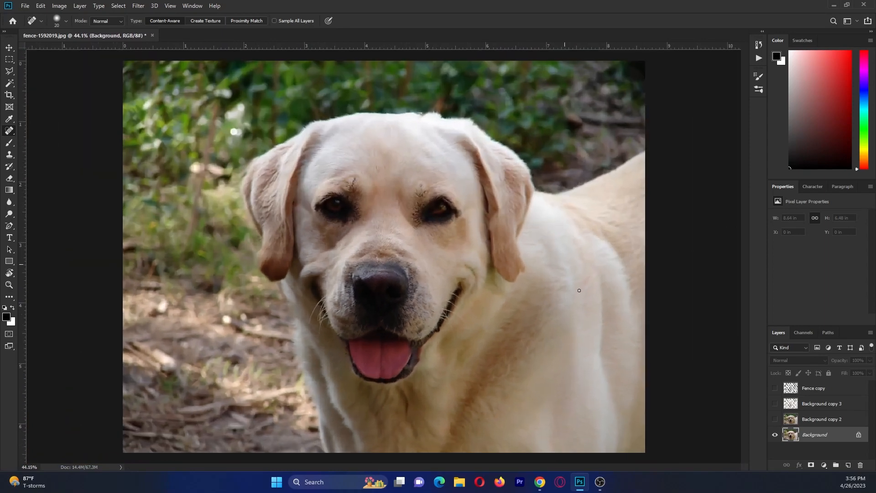
{"action": "scroll", "coordinate": [579, 290], "scroll_direction": "up", "scroll_amount": 4}
{"action": "scroll", "coordinate": [601, 290], "scroll_direction": "down", "scroll_amount": 4}
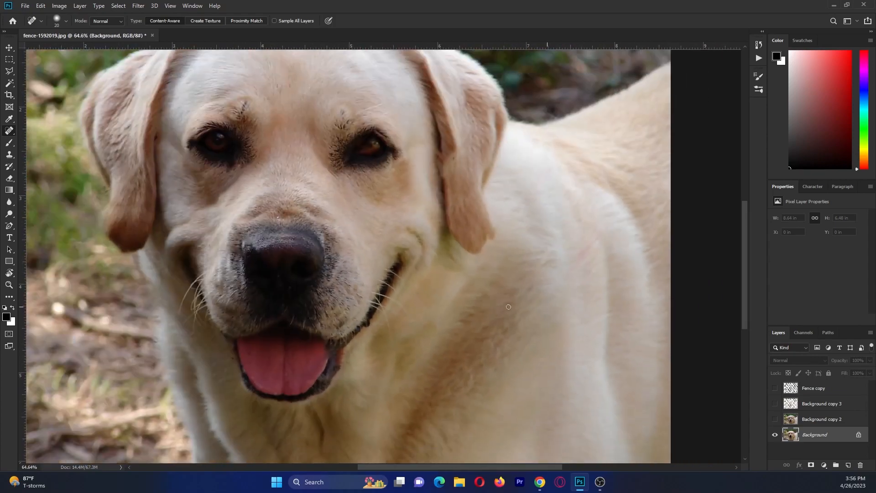
{"action": "scroll", "coordinate": [340, 146], "scroll_direction": "up", "scroll_amount": 2}
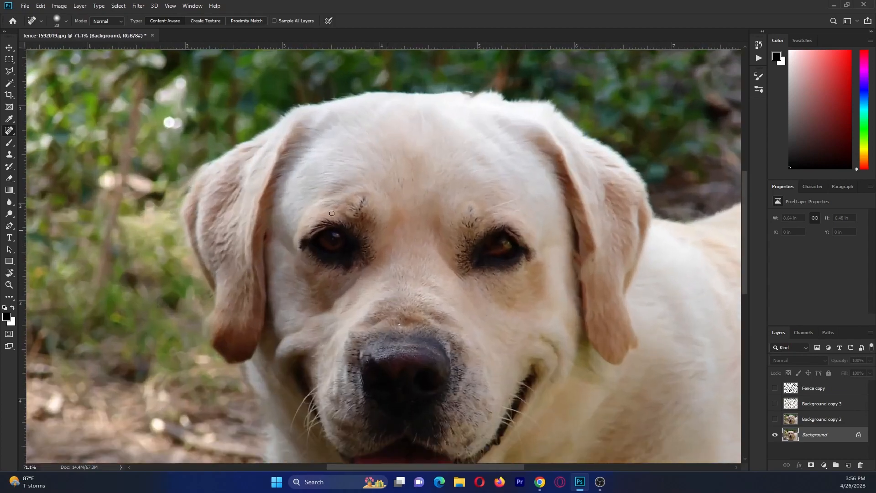
{"action": "scroll", "coordinate": [481, 203], "scroll_direction": "down", "scroll_amount": 3}
{"action": "scroll", "coordinate": [410, 219], "scroll_direction": "up", "scroll_amount": 1}
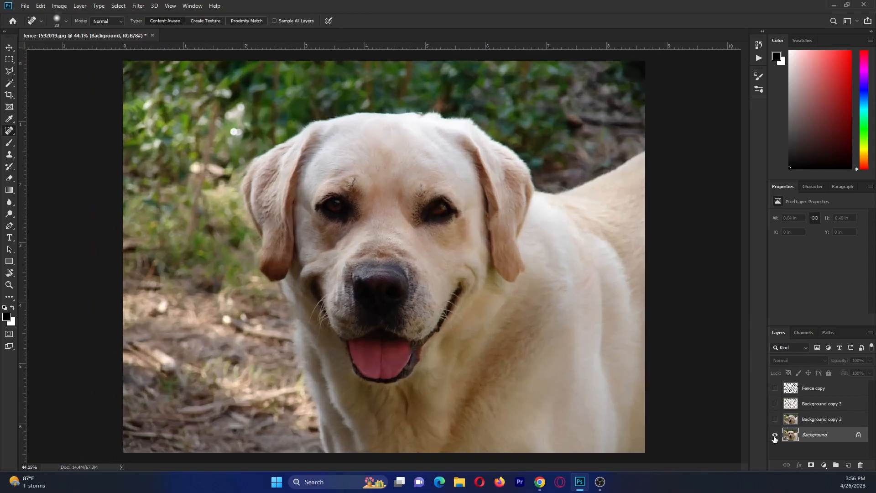
- Toggle the visibility of the Background copy 2 layer repeatedly to compare the original photo with the retouched one
{"action": "left_click", "coordinate": [775, 419]}
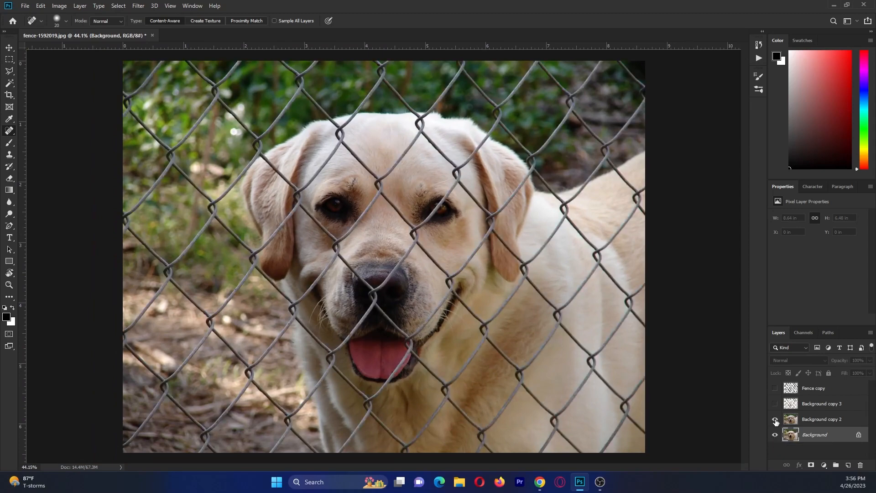
{"action": "left_click", "coordinate": [775, 420]}
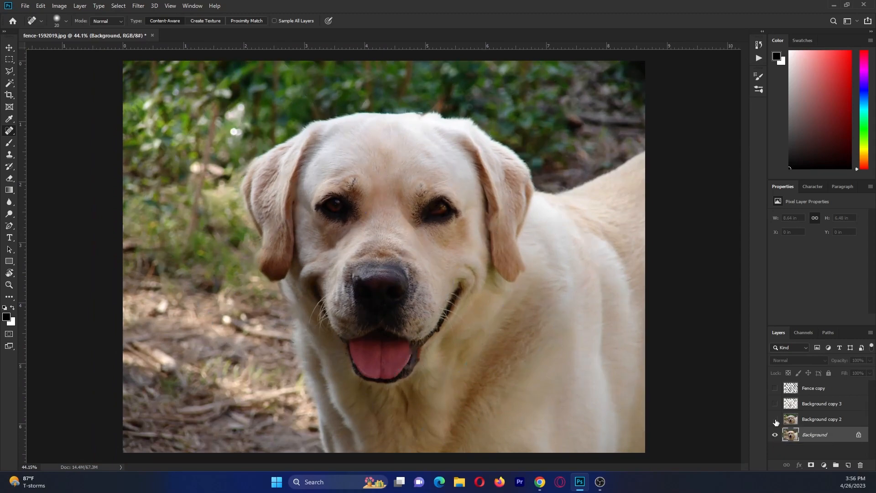
{"action": "left_click", "coordinate": [775, 419]}
{"action": "left_click", "coordinate": [776, 421]}
{"action": "left_click", "coordinate": [776, 420]}
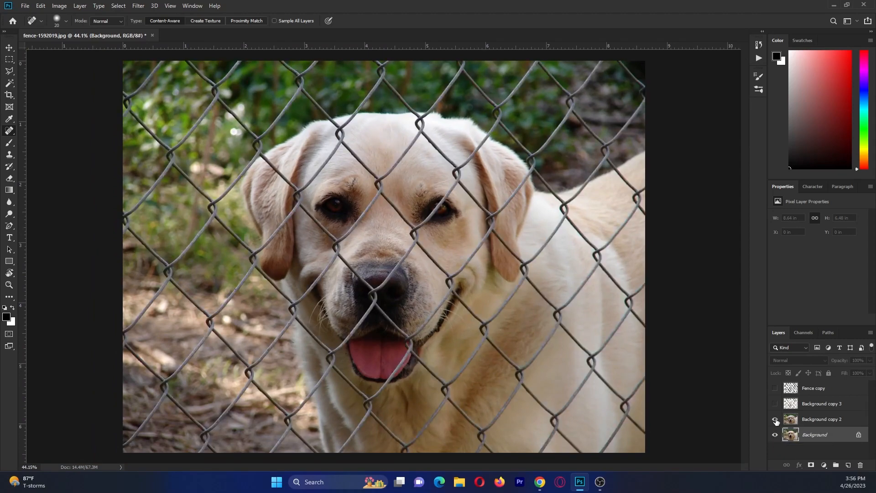
{"action": "left_click", "coordinate": [775, 420]}
{"action": "left_click", "coordinate": [775, 420]}
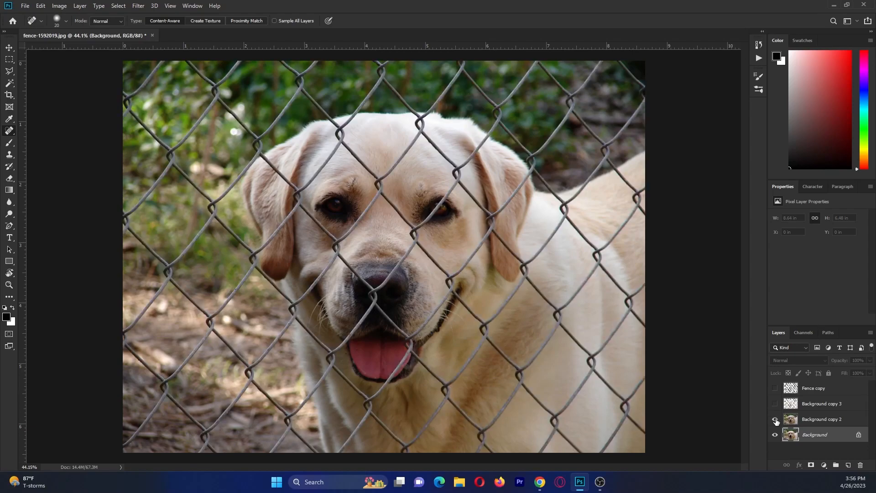